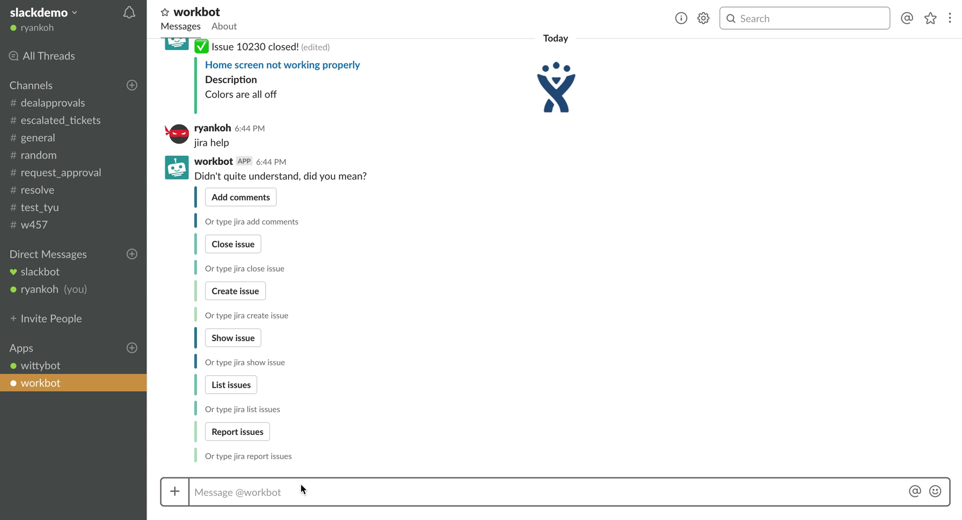
# Ask workbot to 'create jira issue' in the Enterprise (EN) project and bring up the issue types.
pyautogui.write('create jir')
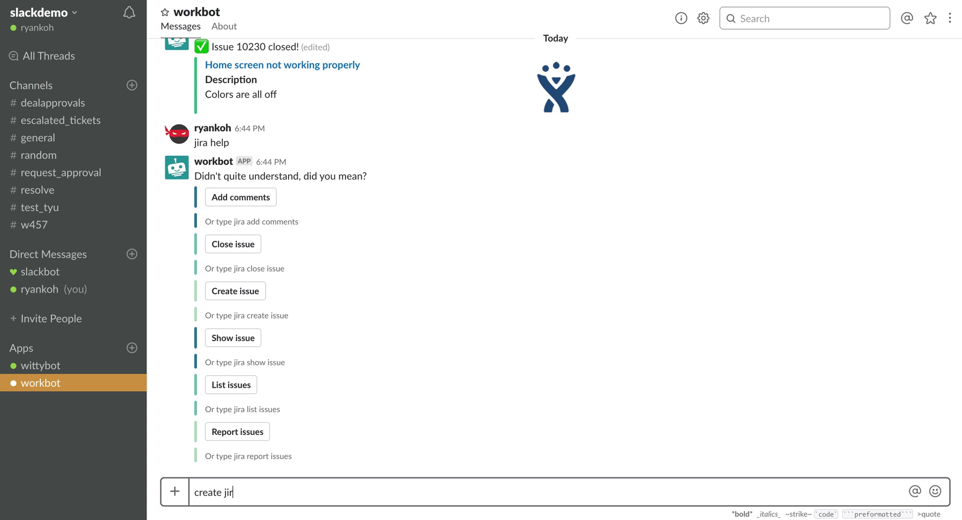
pyautogui.write('a issue')
pyautogui.press('Return')
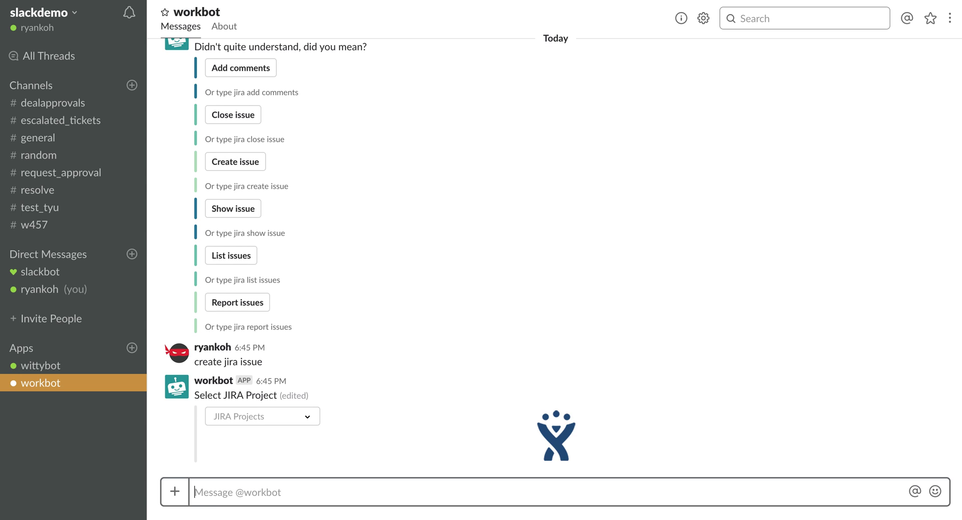
pyautogui.click(302, 420)
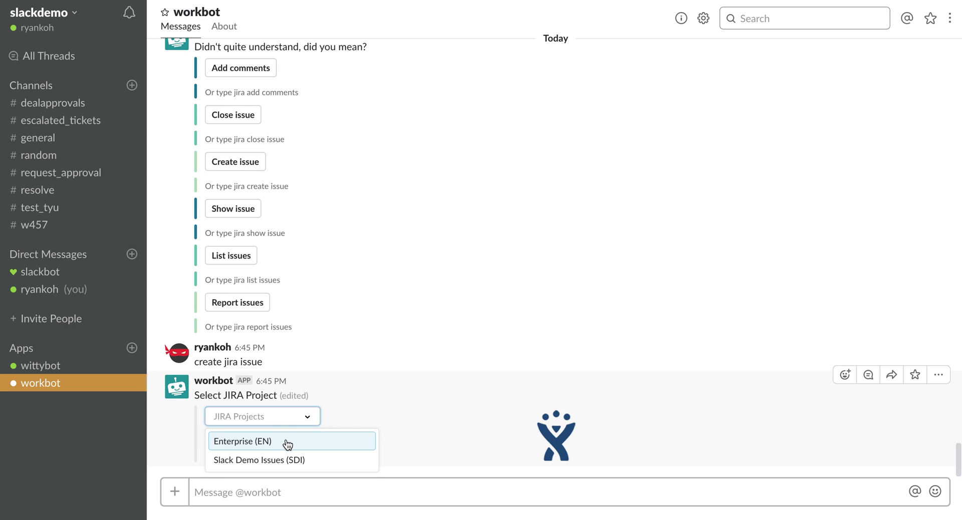
pyautogui.click(286, 444)
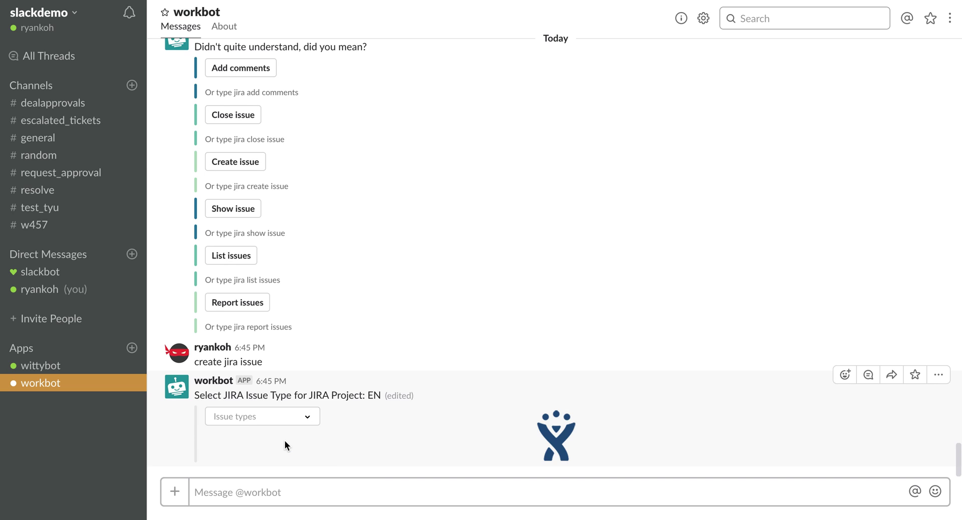
pyautogui.click(308, 417)
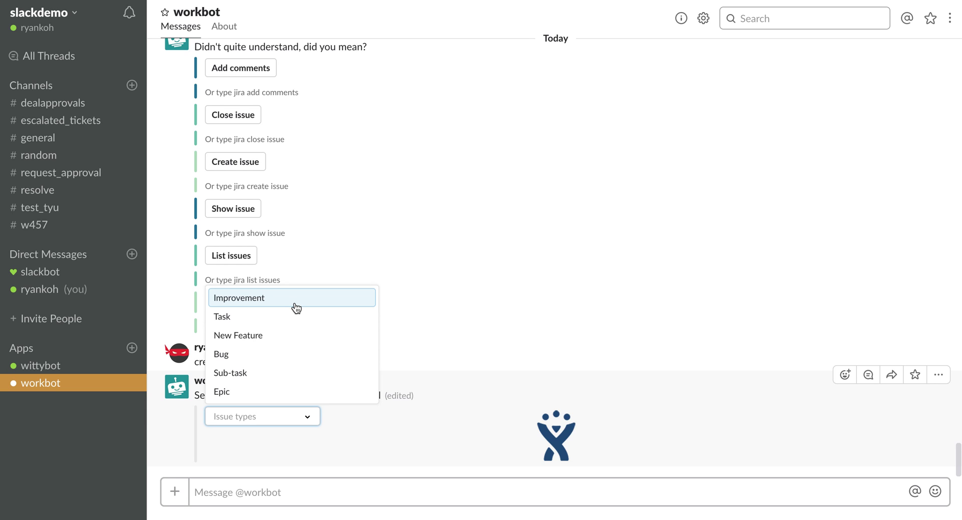
# Make it a Bug with summary 'Home page is not working' and description 'the buttons are not functioning well'.
pyautogui.click(276, 352)
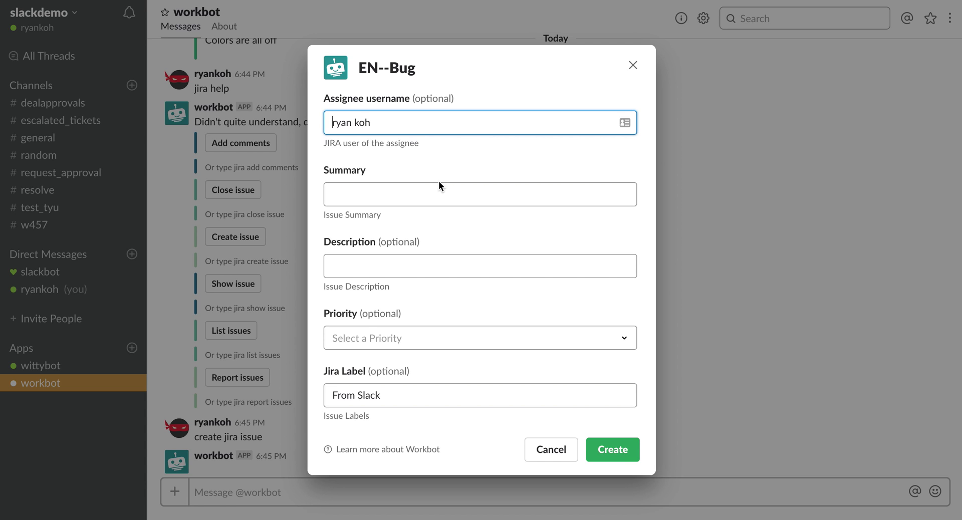
pyautogui.click(391, 193)
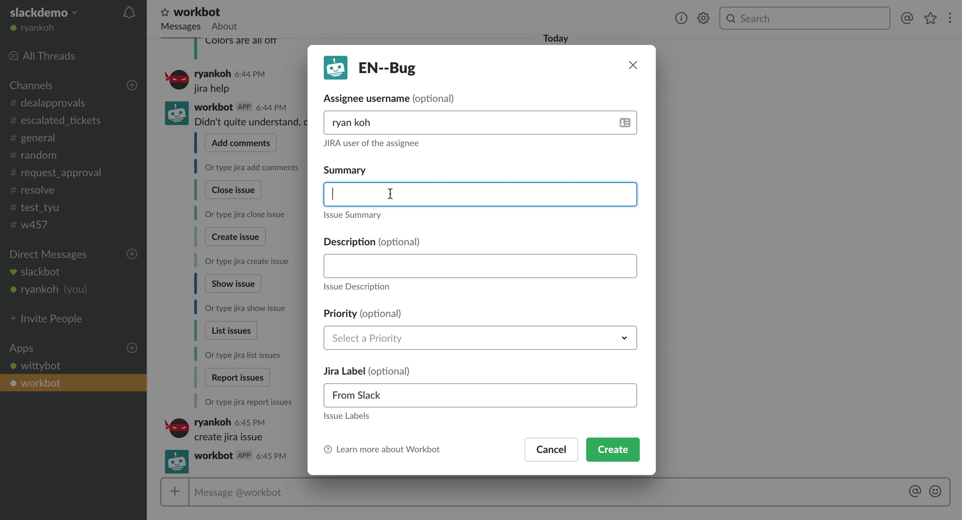
pyautogui.write('Home page is ')
pyautogui.write('not working')
pyautogui.click(398, 263)
pyautogui.write('the but')
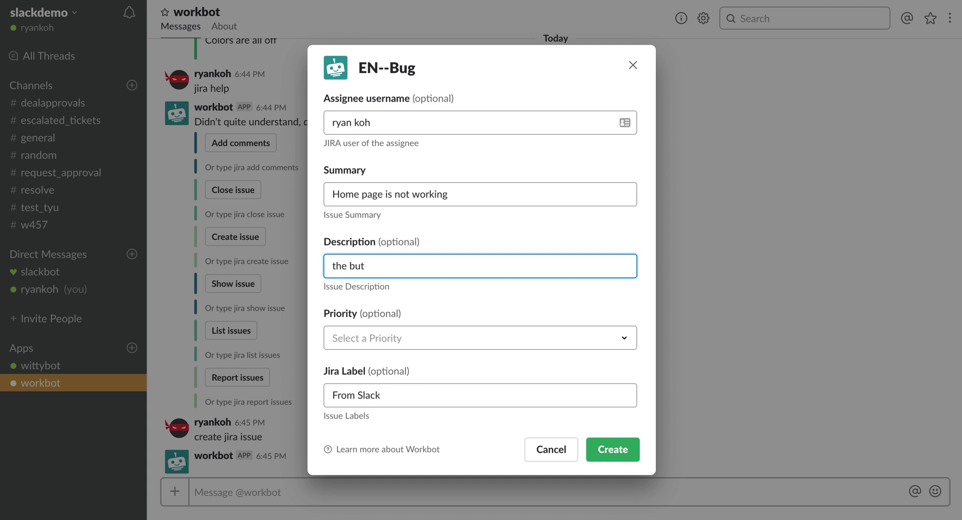
pyautogui.write('tons are not ')
pyautogui.write('functioning we')
pyautogui.write('ll')
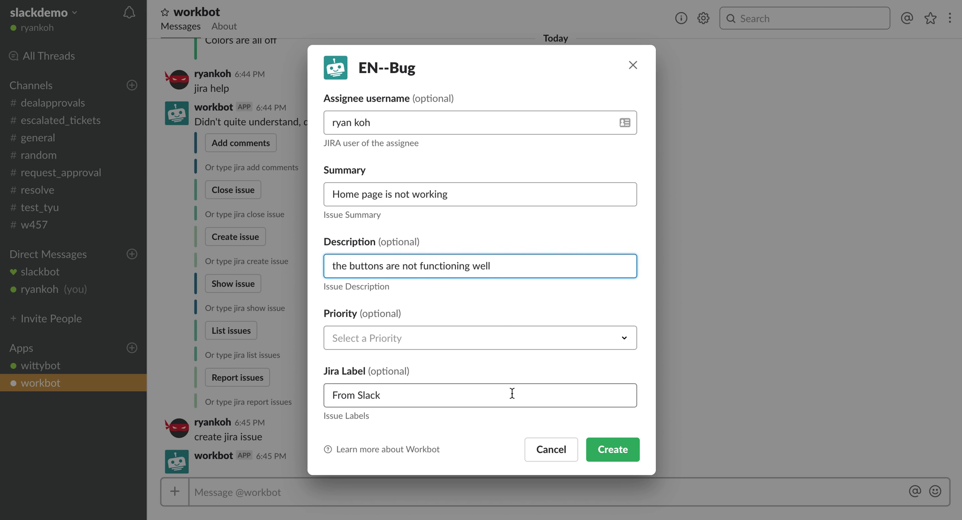
# Set the priority to Highest and create the Bug issue in Jira.
pyautogui.click(455, 336)
pyautogui.click(421, 384)
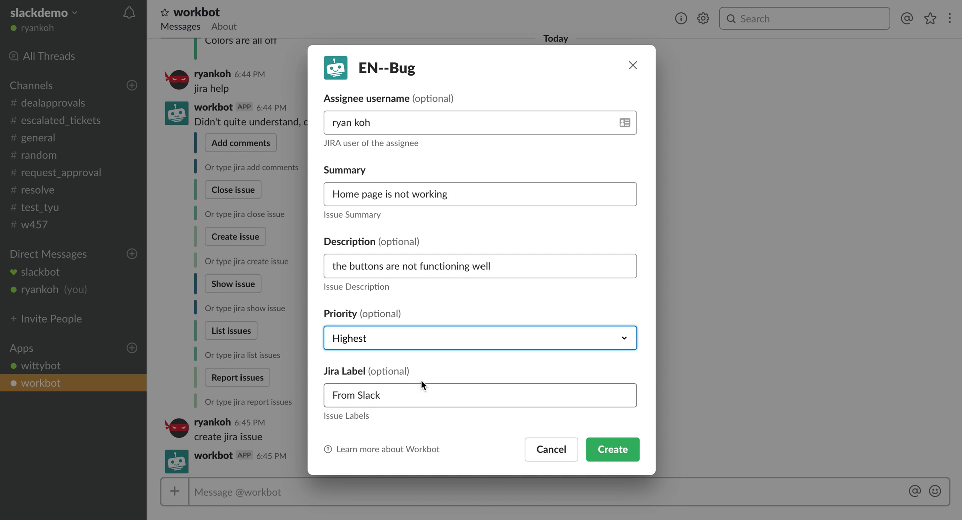
pyautogui.click(609, 450)
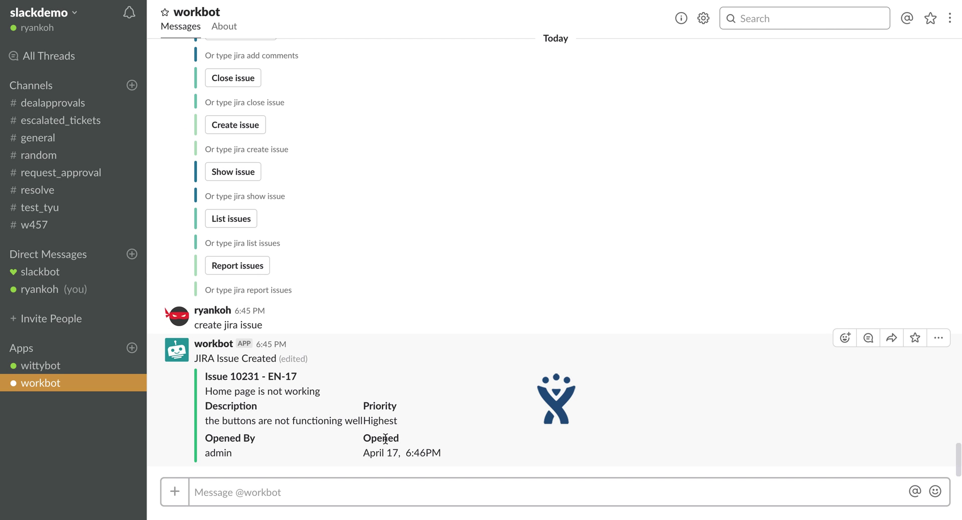
# Send 'create jira comments' to workbot and give it issue ID 10231.
pyautogui.click(352, 490)
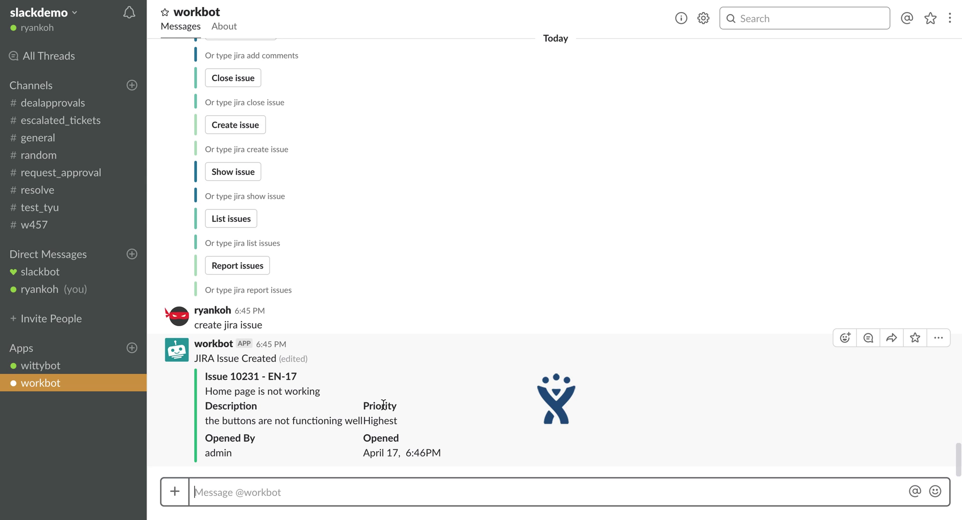
pyautogui.write('c')
pyautogui.press('BackSpace')
pyautogui.write('create jira comments')
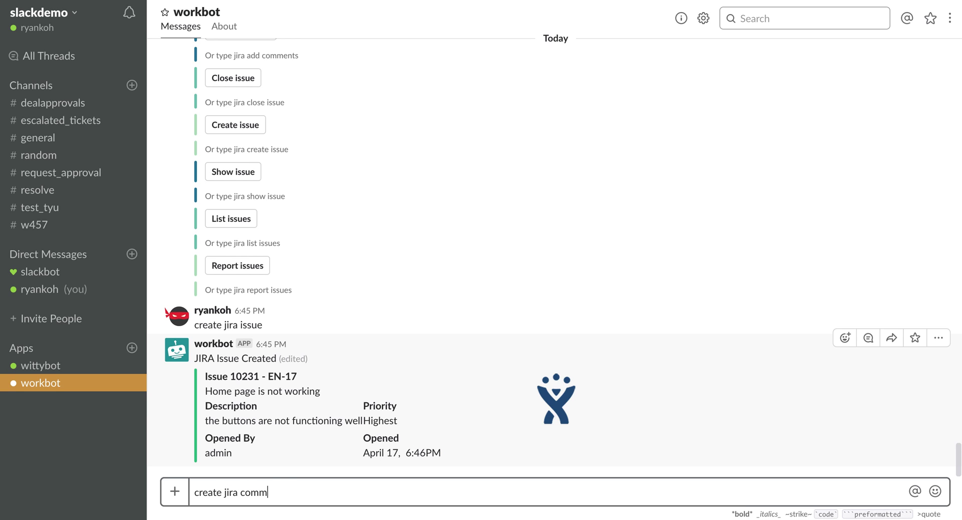
pyautogui.press('Return')
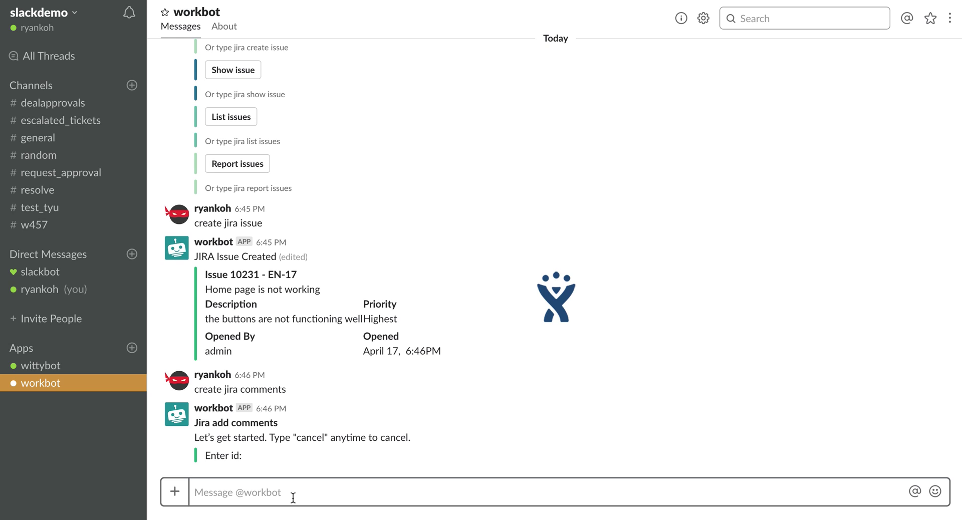
pyautogui.write('10231')
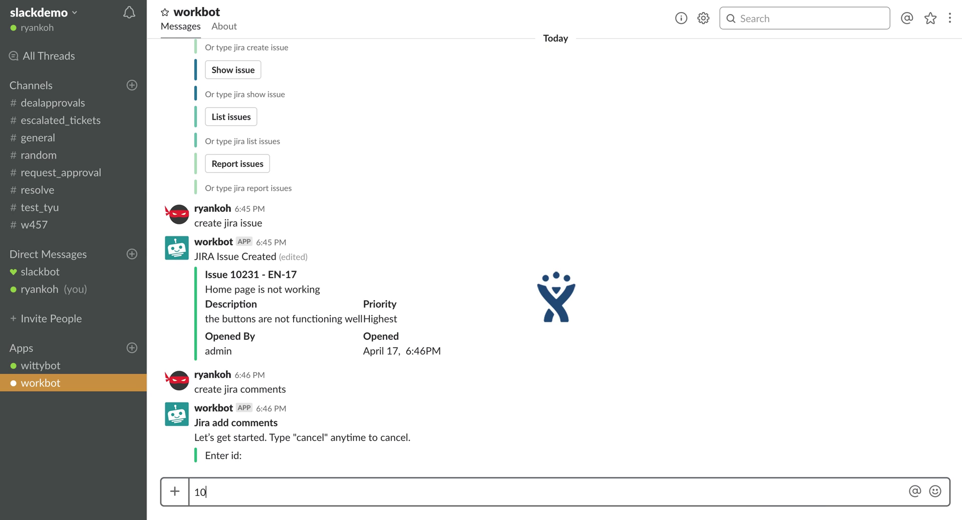
pyautogui.press('Return')
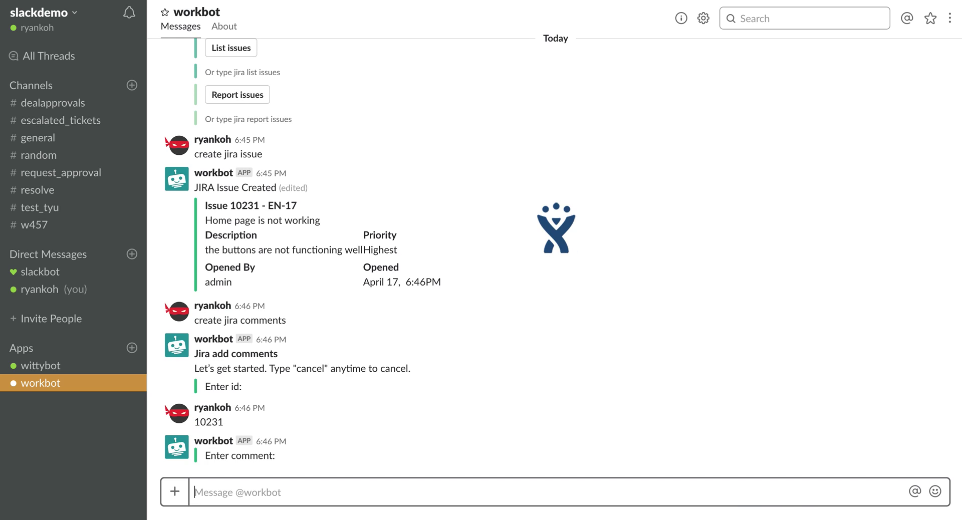
# Enter the comment 'It might take a few days to fix'.
pyautogui.write('It might take a fe')
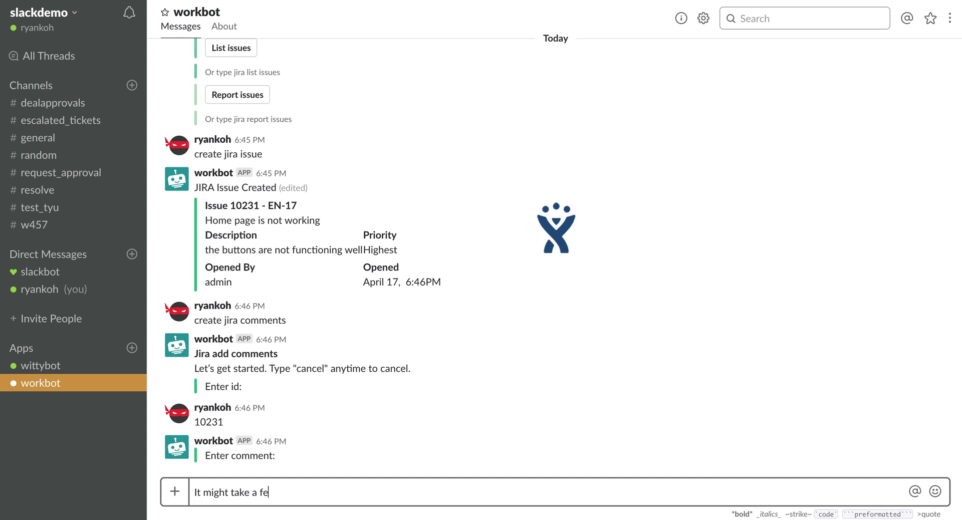
pyautogui.write('w da')
pyautogui.press('BackSpace')
pyautogui.press('BackSpace')
pyautogui.write('days to f')
pyautogui.write('ix')
pyautogui.press('Return')
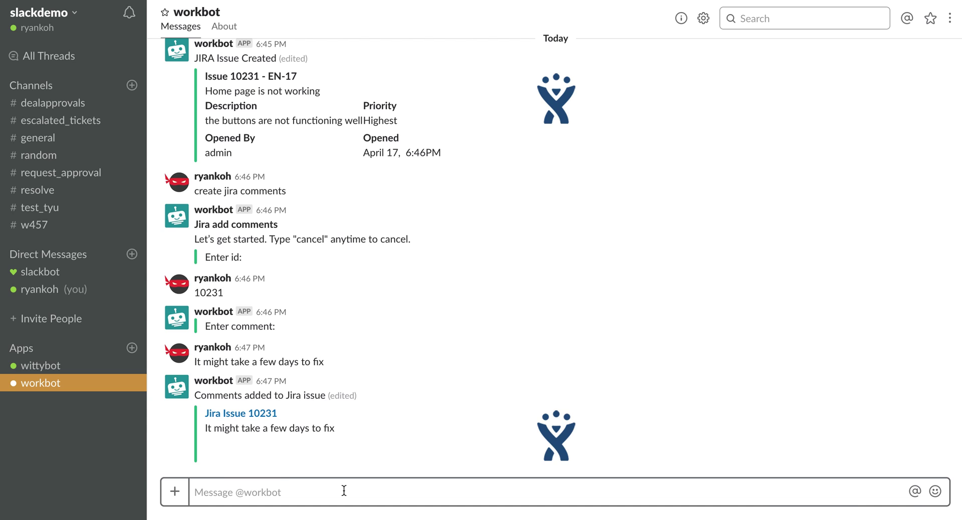
# Send 'close jira issue' to workbot and reply with issue ID 10231.
pyautogui.write('close jira issue')
pyautogui.press('Return')
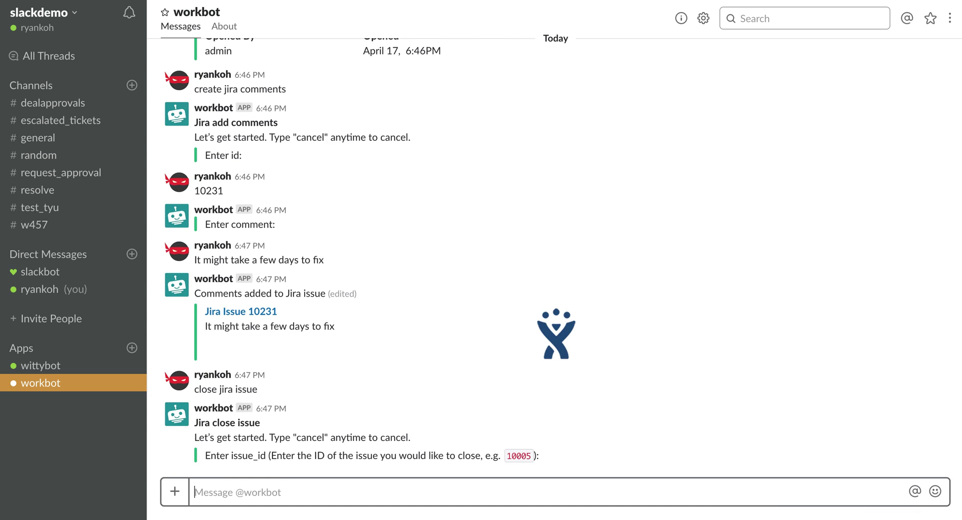
pyautogui.write('10231')
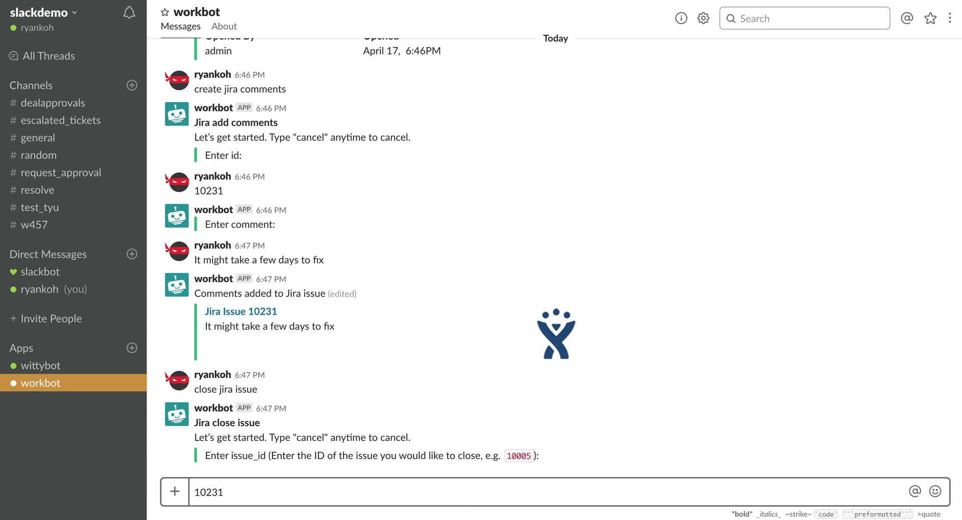
pyautogui.press('Return')
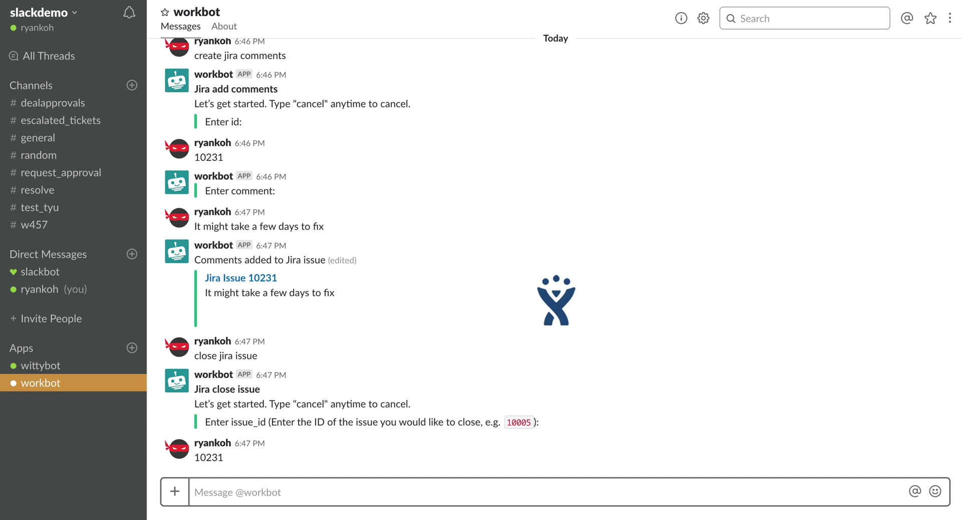